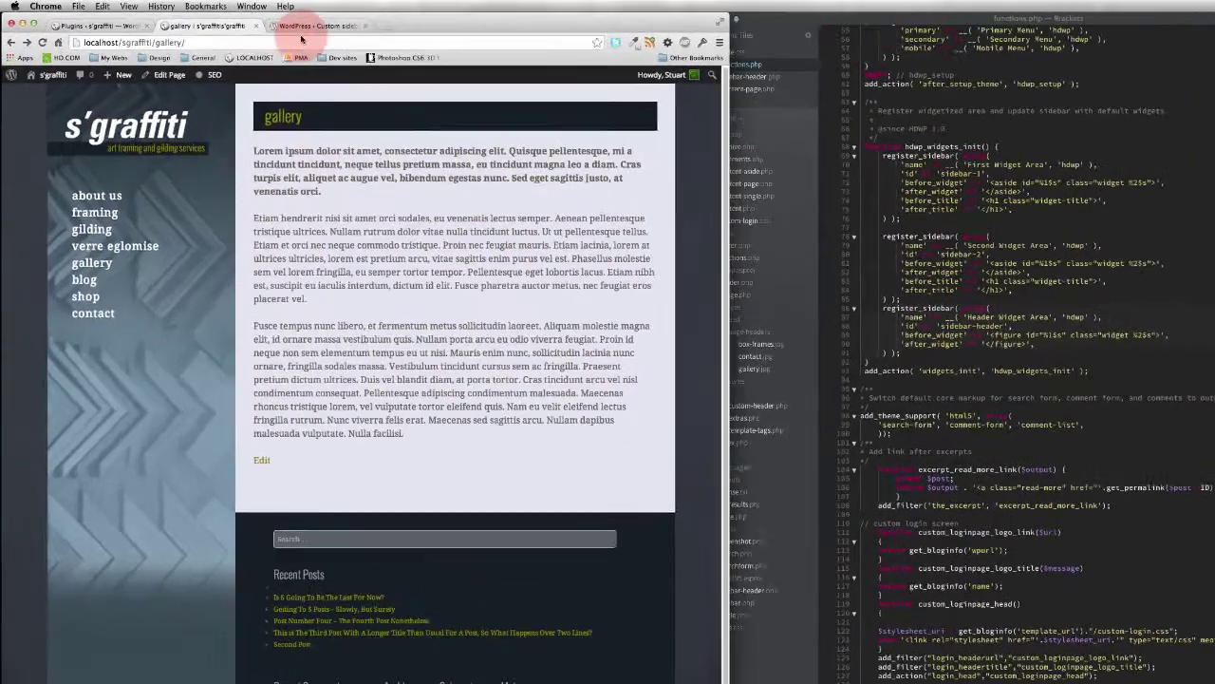
Step: Look over the Custom Sidebars plugin page in the WordPress.org plugin directory
click(259, 22)
scroll(1172, 321, up, 5)
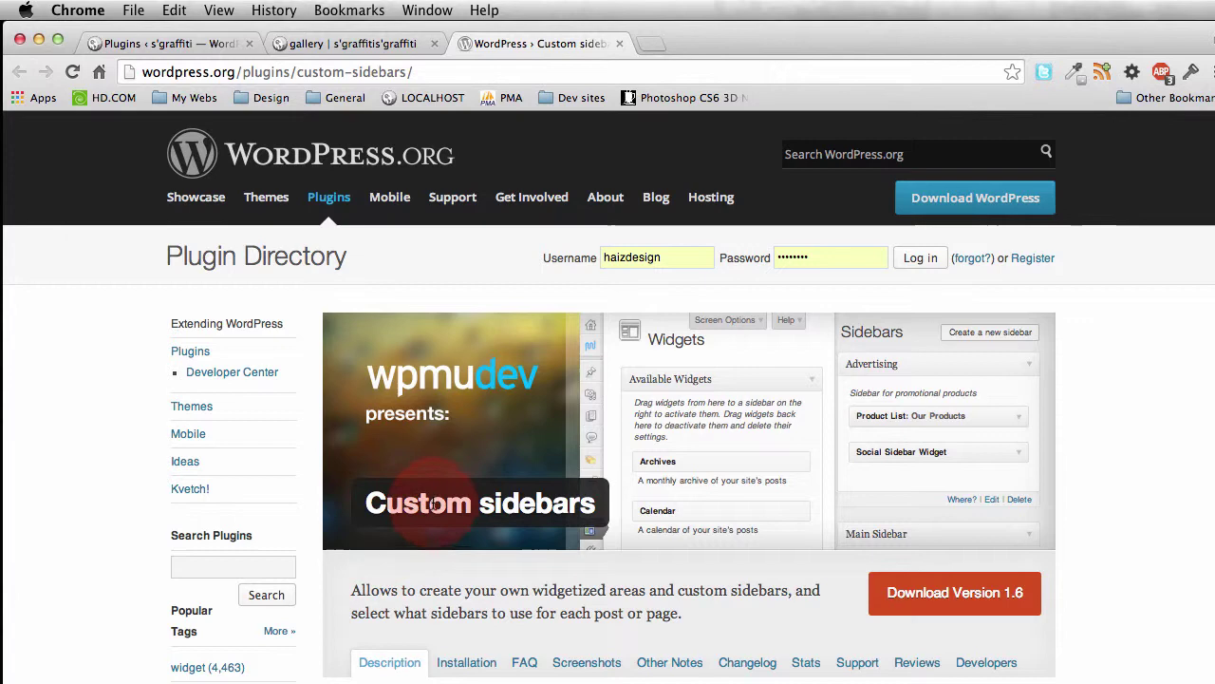
scroll(1096, 549, down, 4)
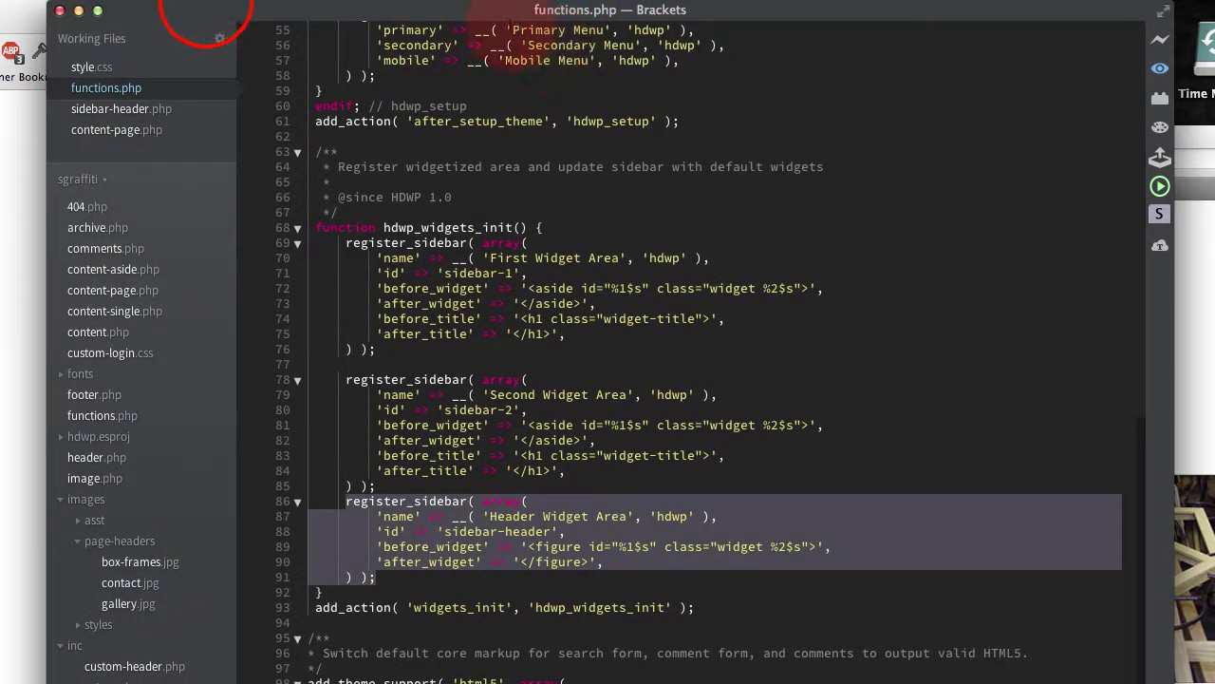
Step: Switch to Brackets and examine the header widget area code in functions.php, content-page.php and sidebar-header.php
scroll(567, 466, down, 1)
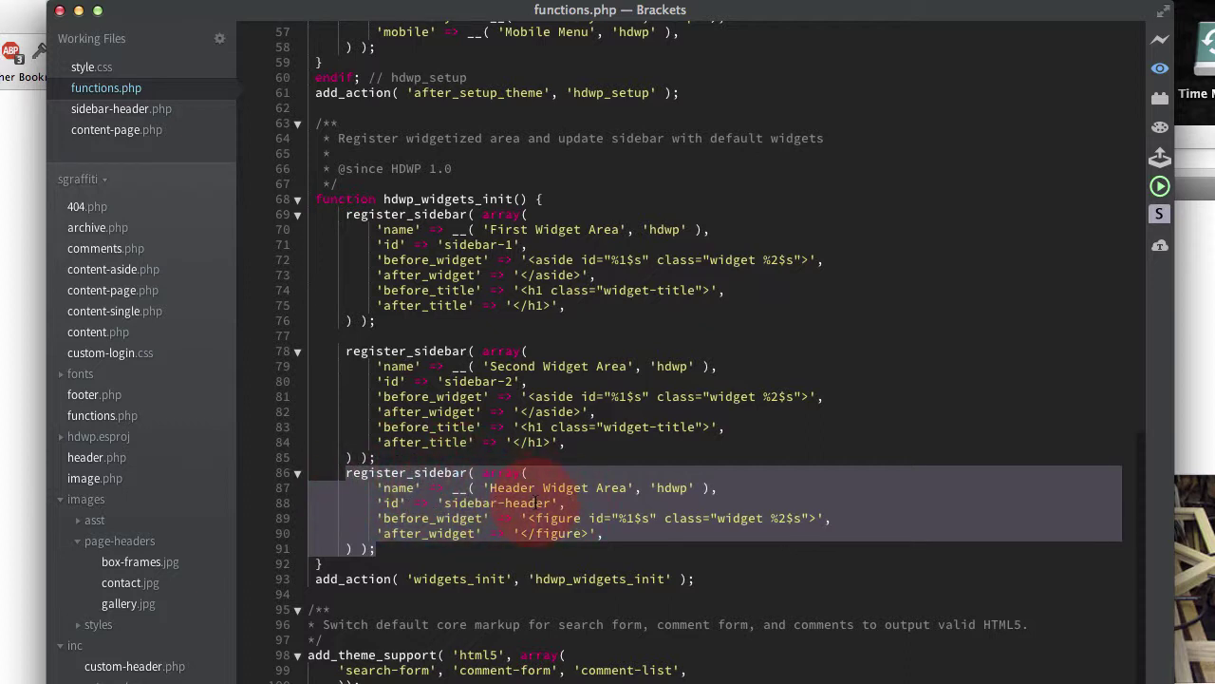
click(97, 133)
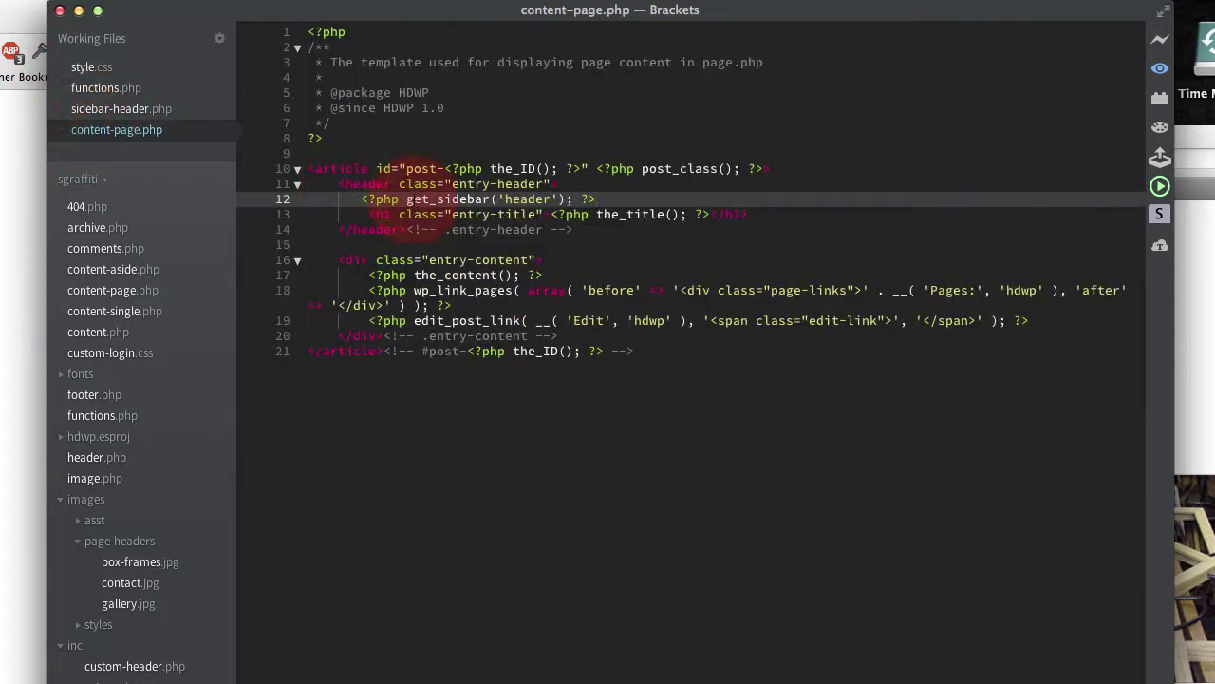
key(End)
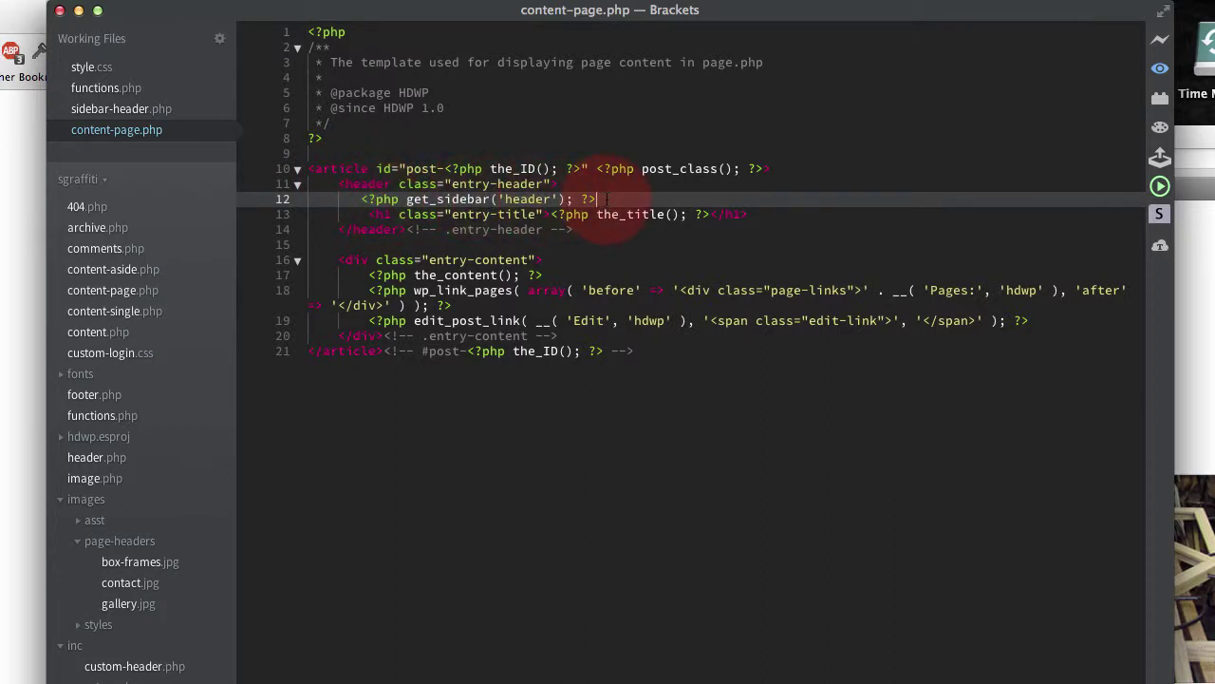
click(104, 109)
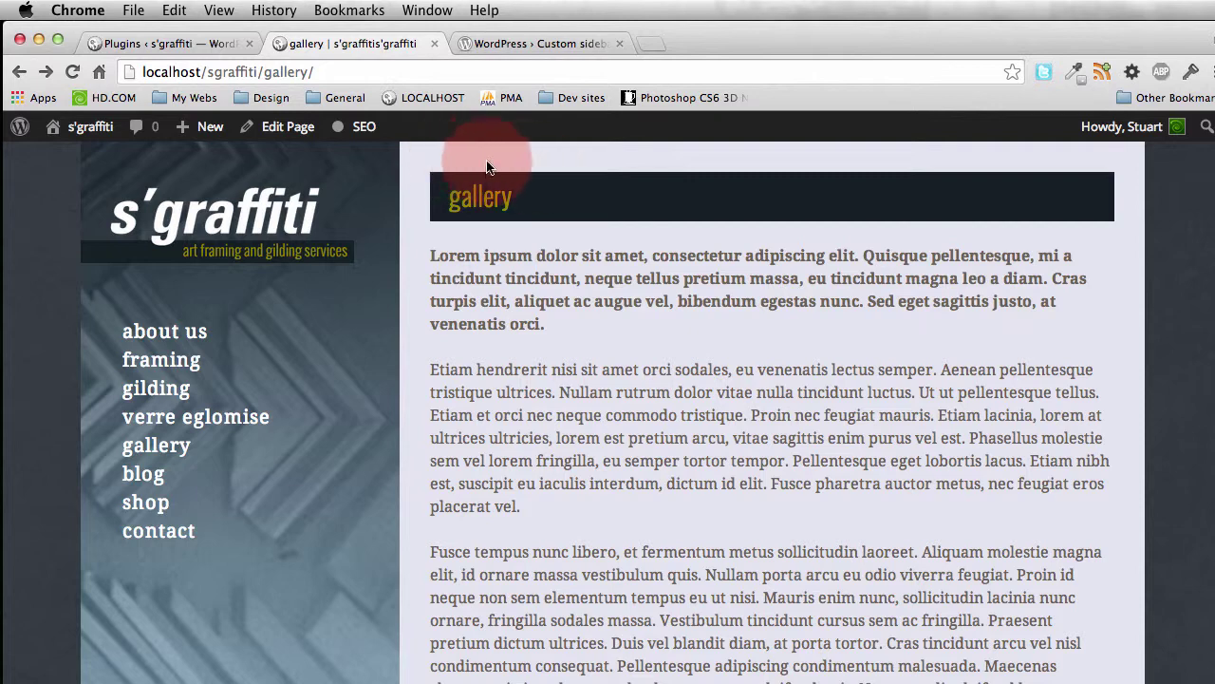
Step: Switch to Chrome and create a custom sidebar named "Gallery Banner" with the description "gallery banner image" in the WordPress admin
click(201, 49)
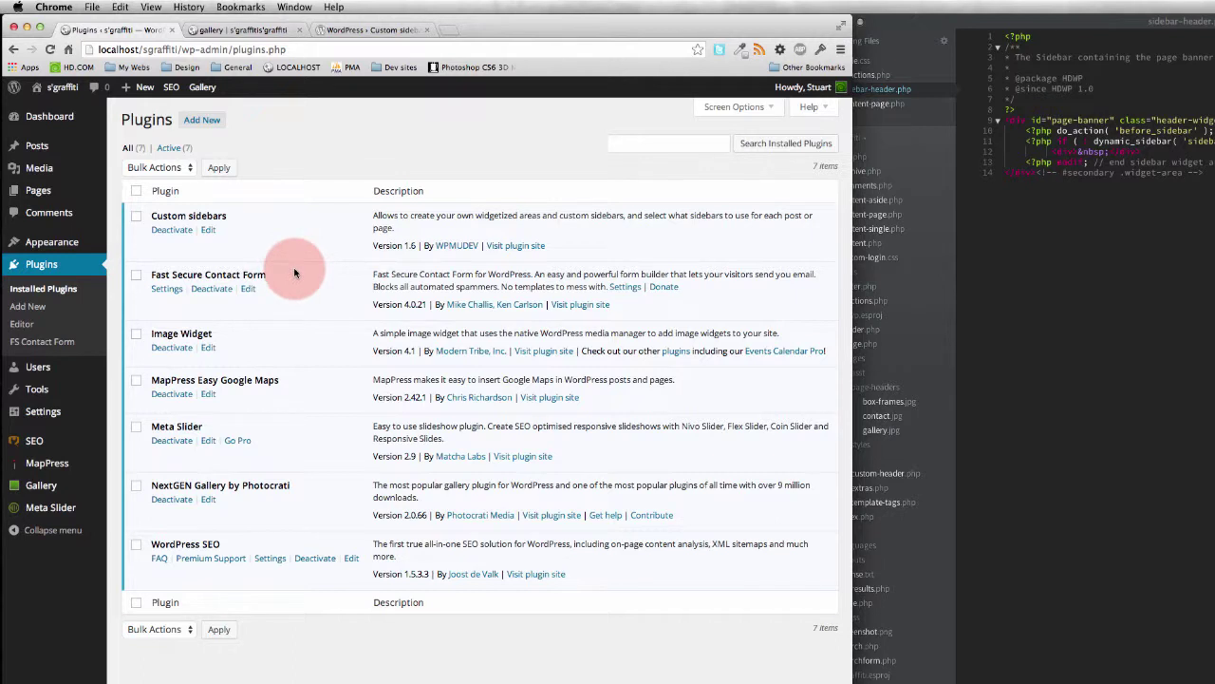
mouse_move(38, 247)
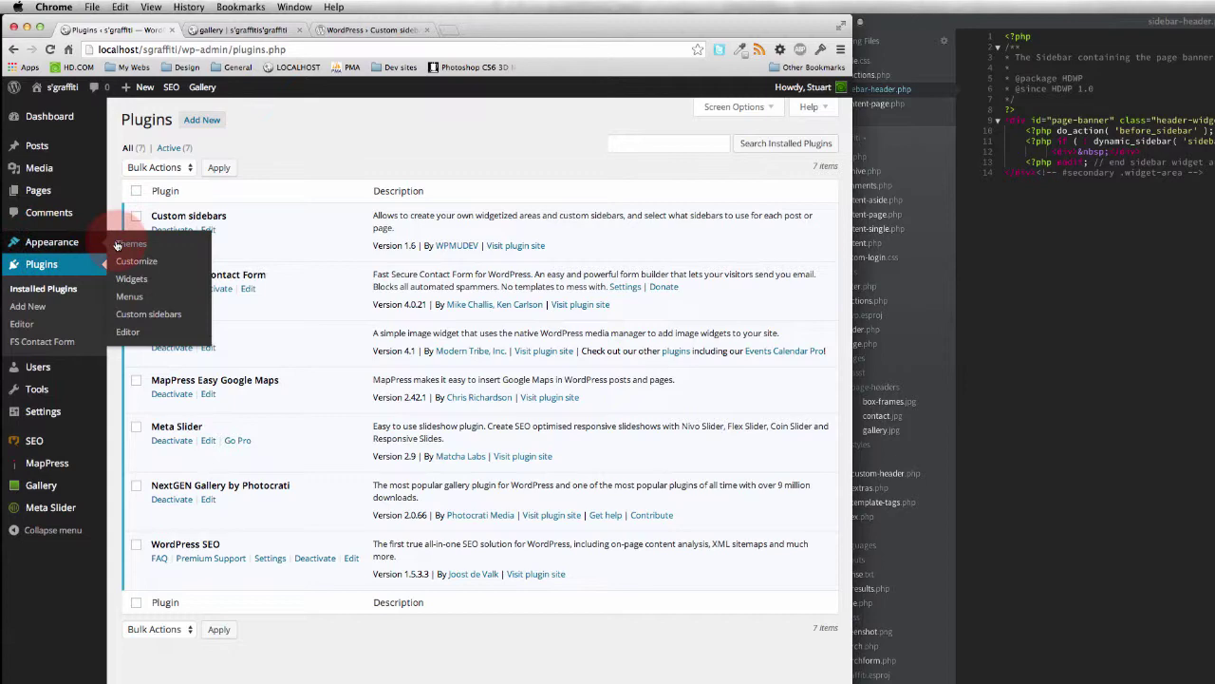
click(152, 314)
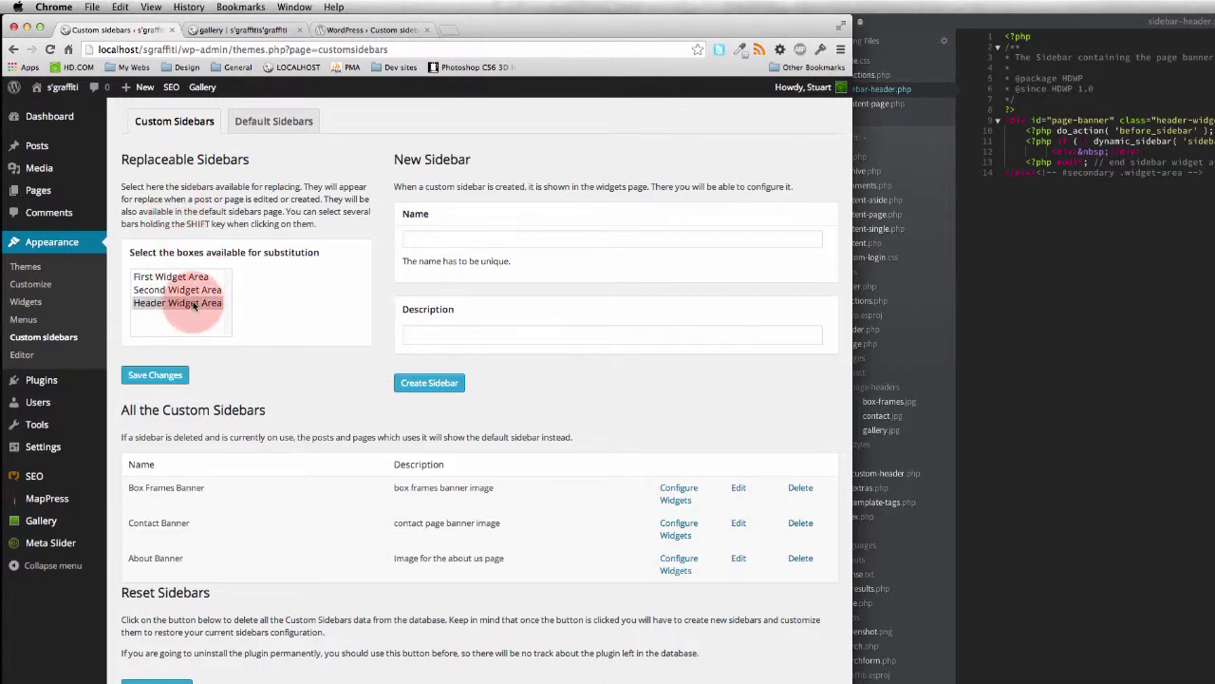
click(415, 238)
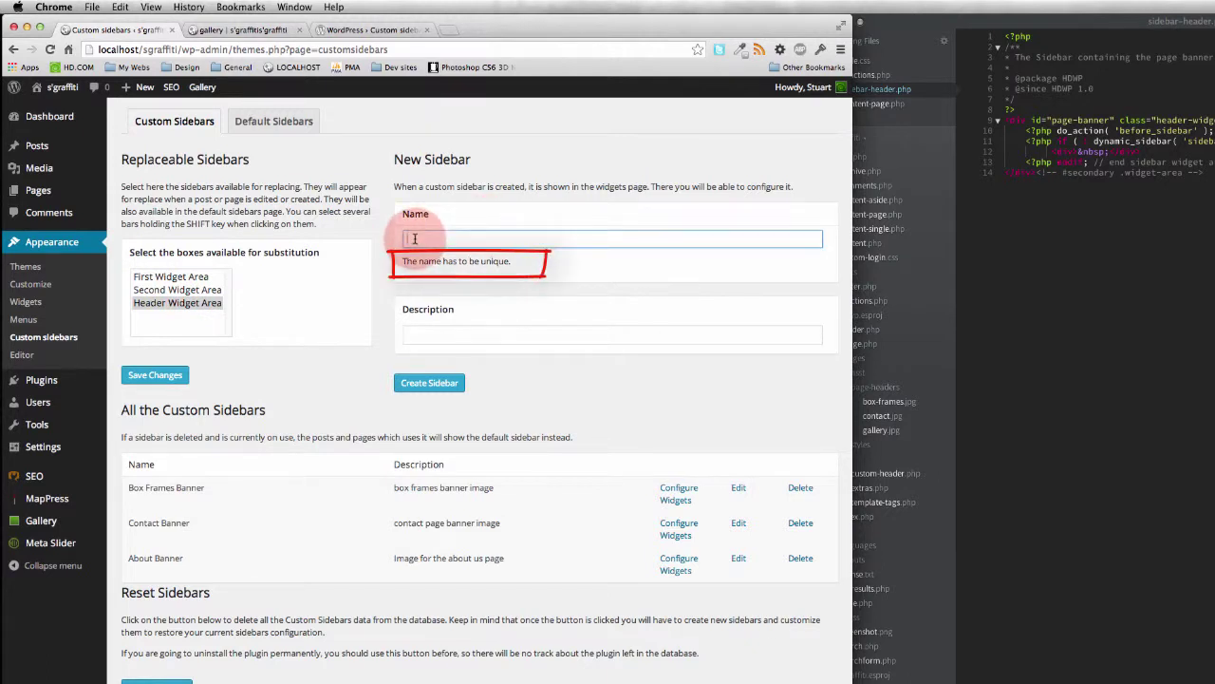
text(Gallery Banner)
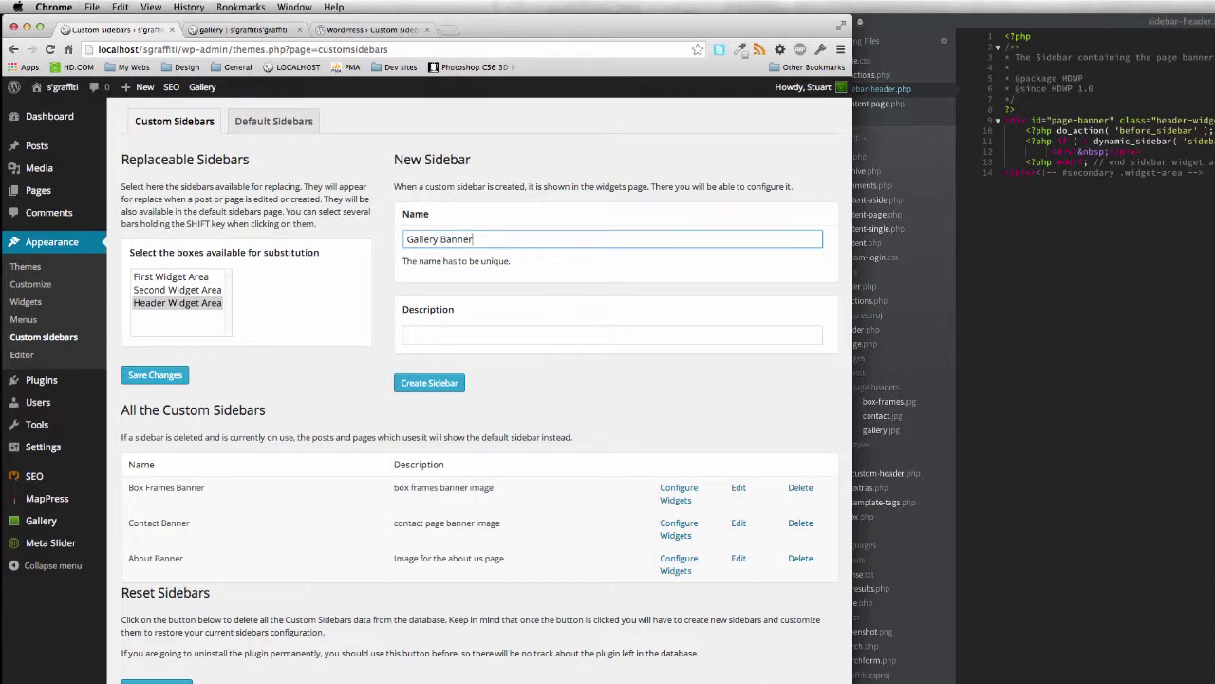
click(438, 331)
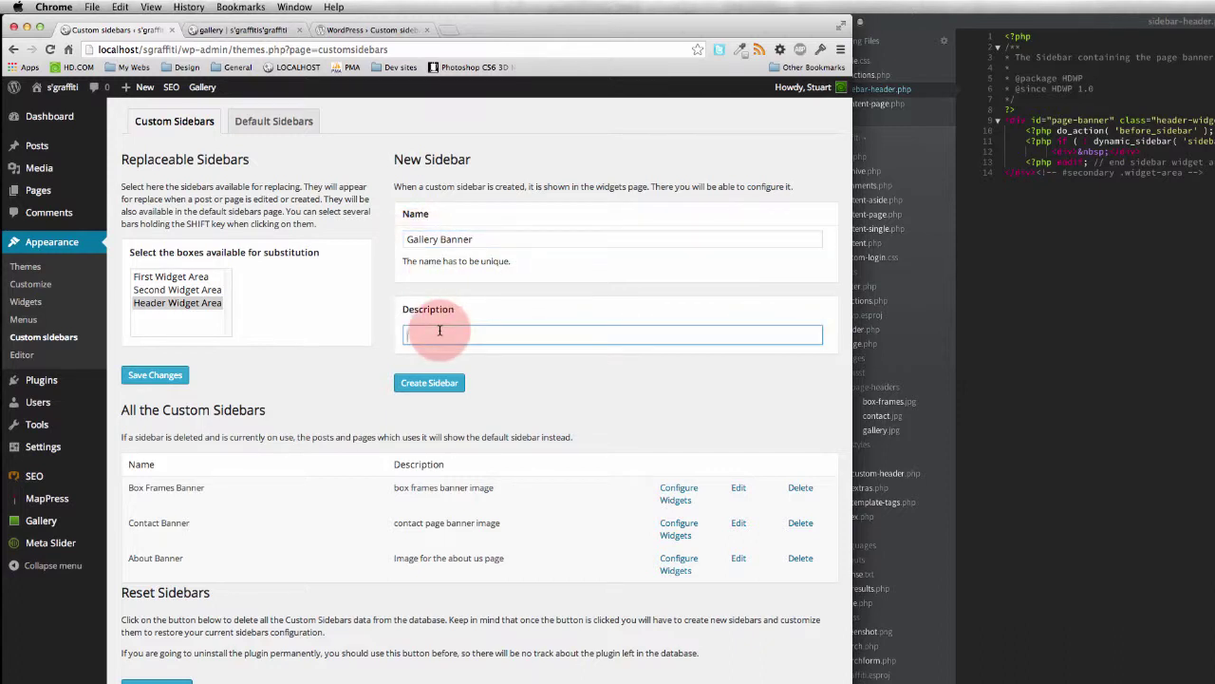
text(gallery banner image)
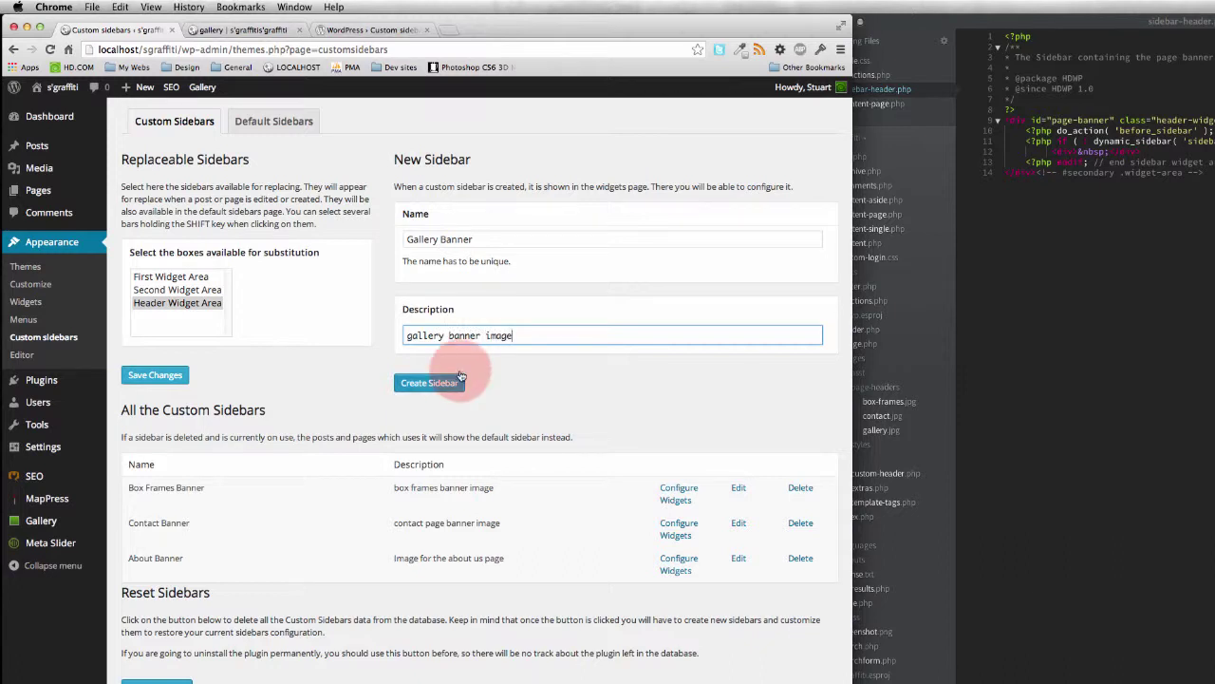
click(427, 383)
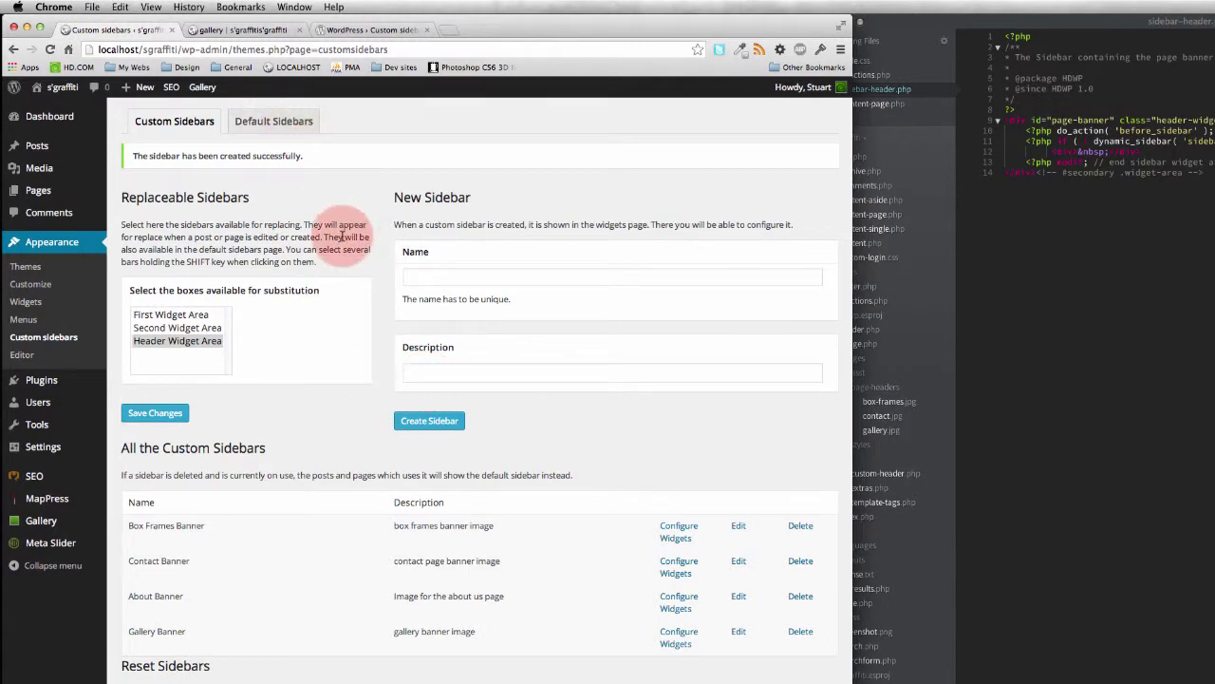
Step: Assign the Gallery Banner sidebar to the gallery page's Header Widget Area and update the page
click(241, 31)
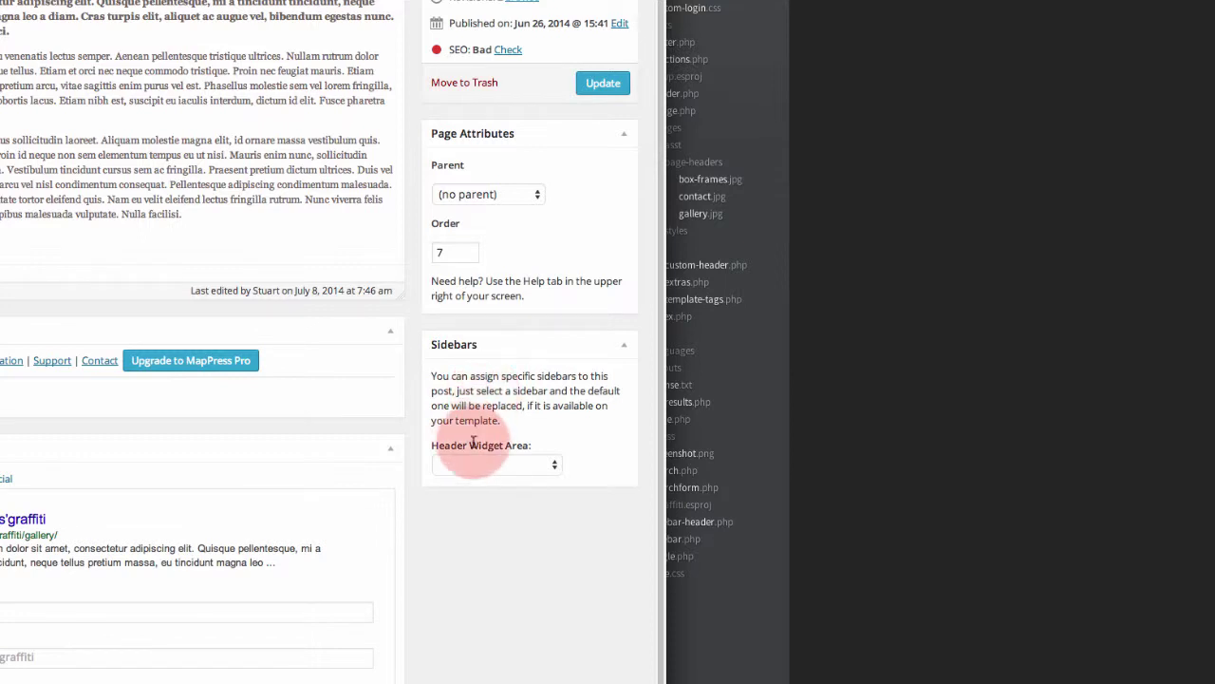
click(555, 463)
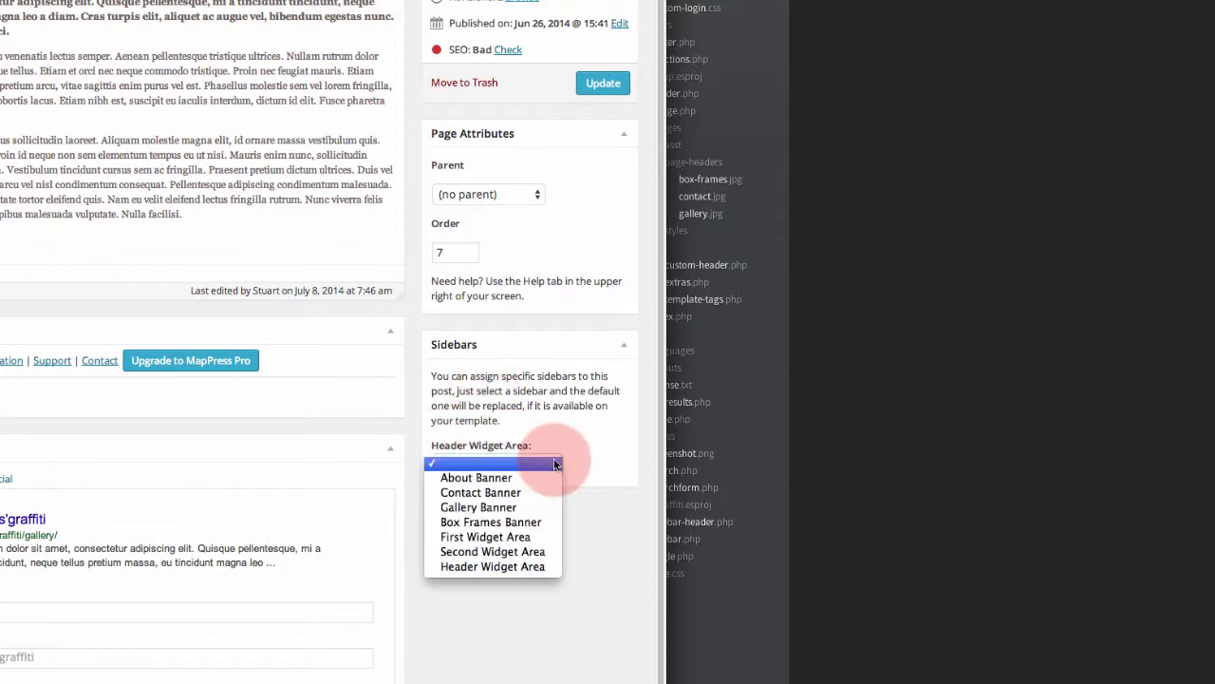
click(519, 507)
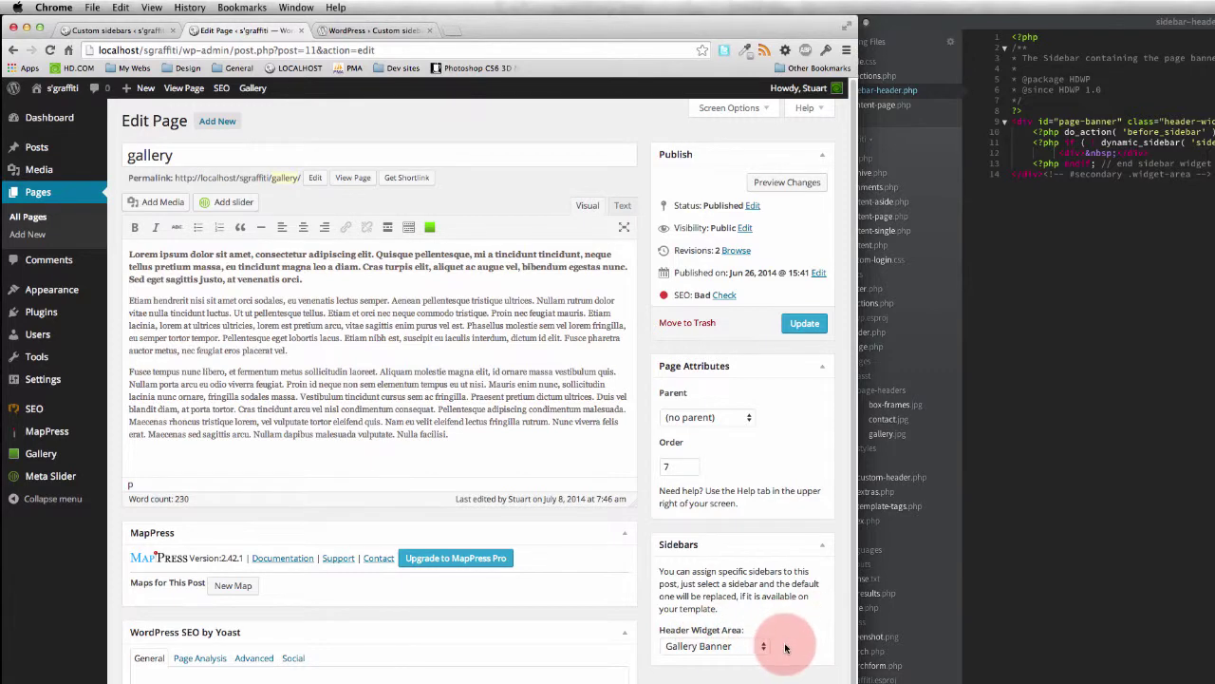
click(804, 324)
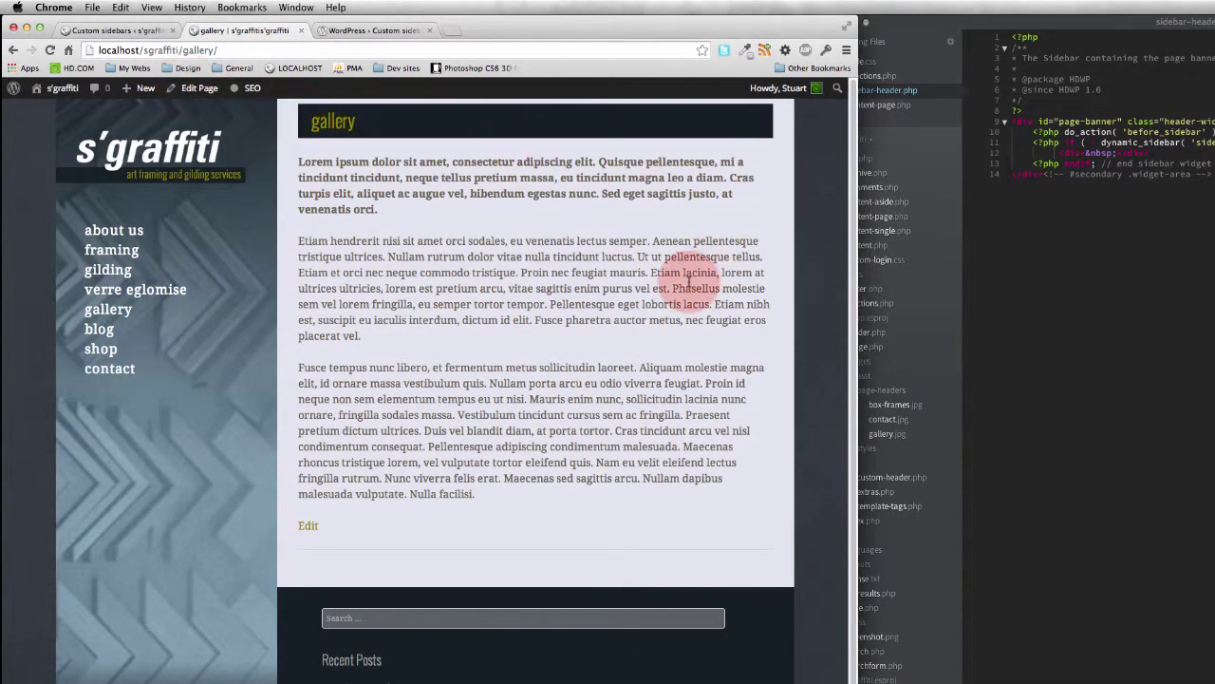
Step: Add an Image Widget to the Gallery Banner sidebar on the Widgets page
click(144, 30)
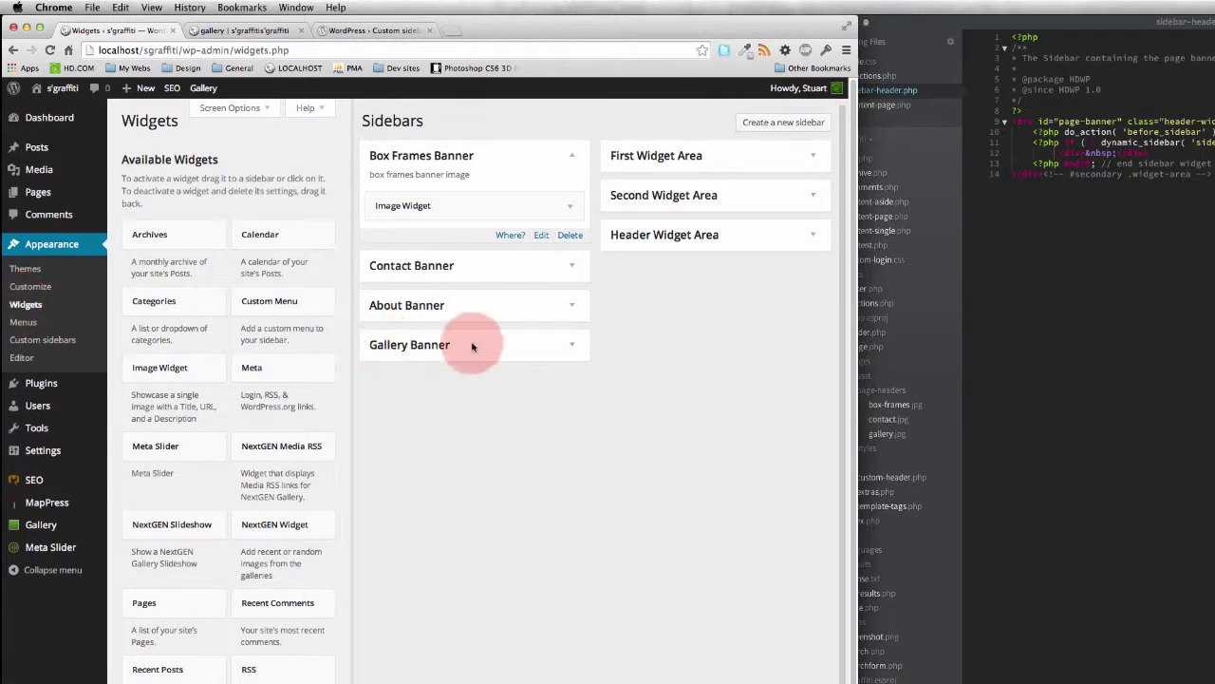
click(573, 344)
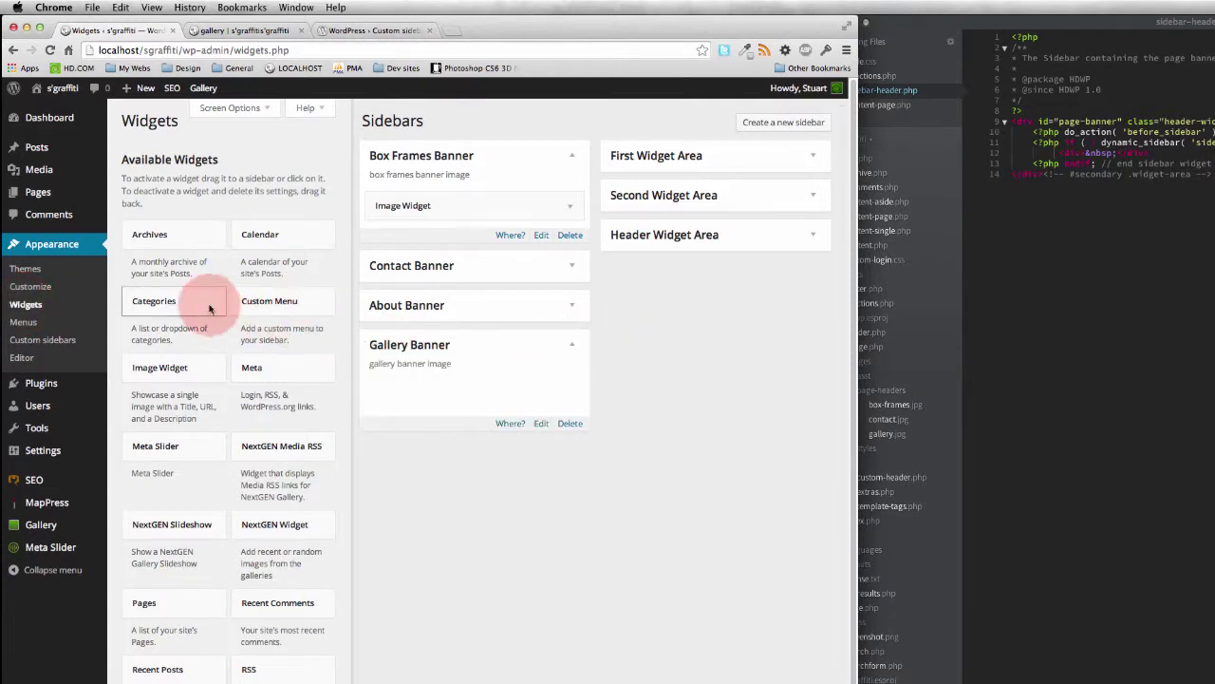
drag(160, 371, 396, 393)
Step: Upload gallery.jpg from the page-headers folder as the image for the Image Widget
click(448, 429)
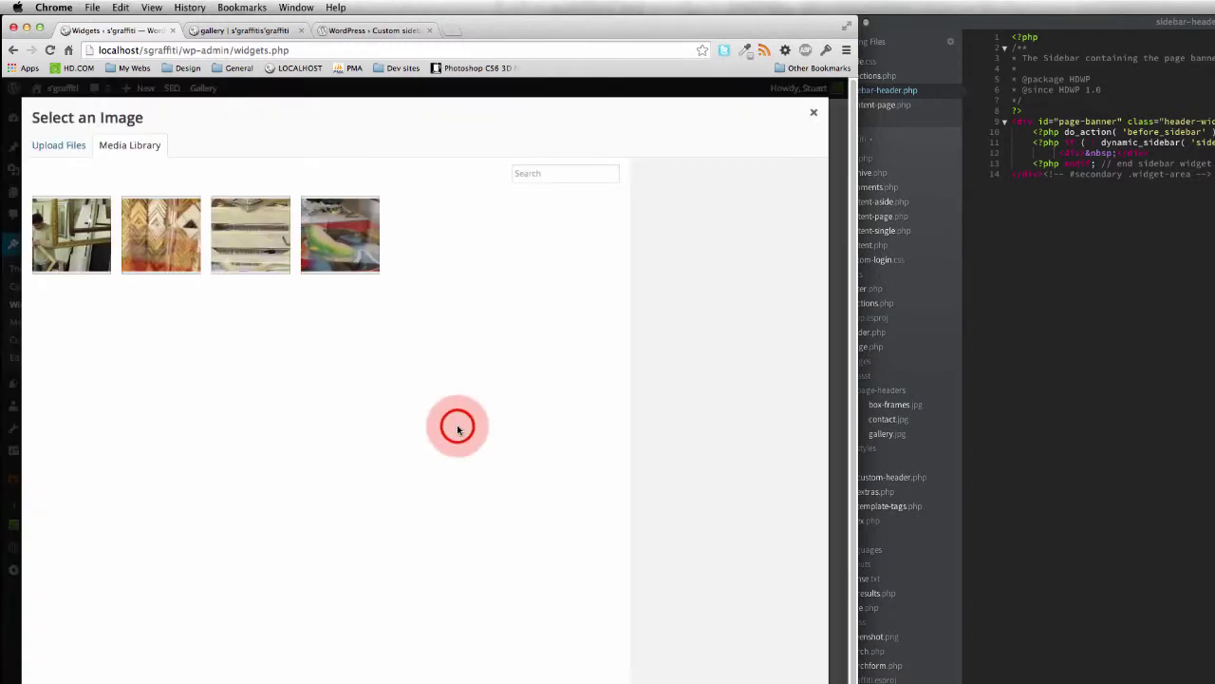
click(44, 148)
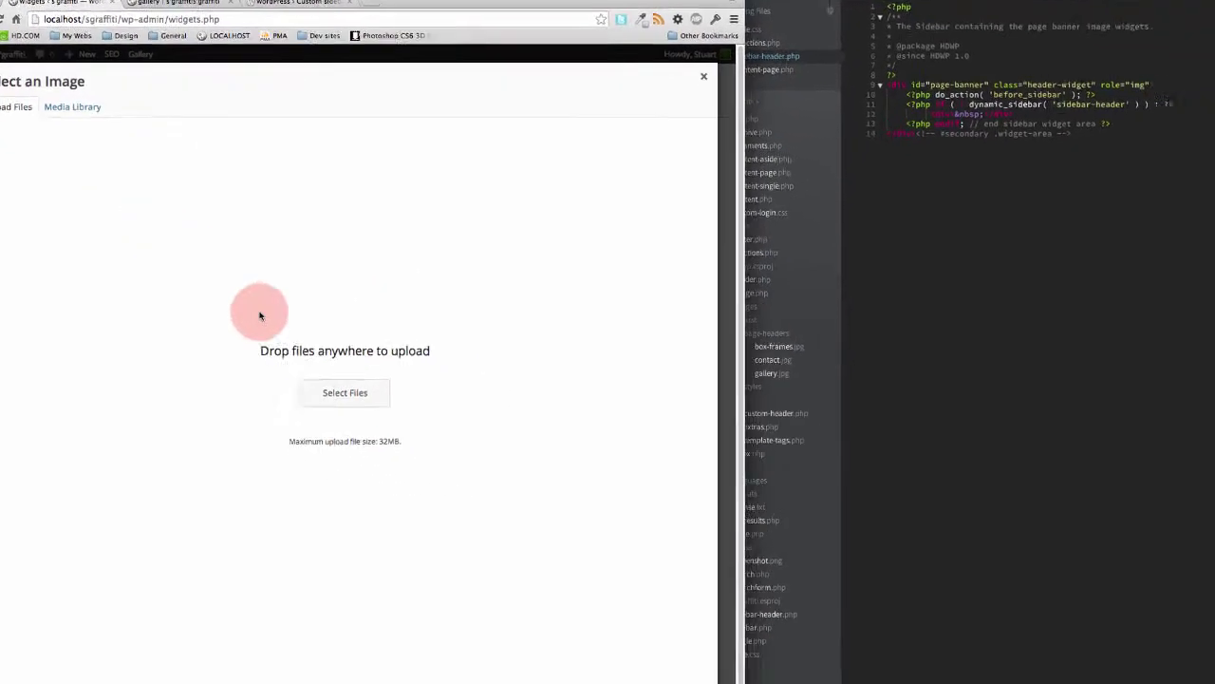
click(422, 453)
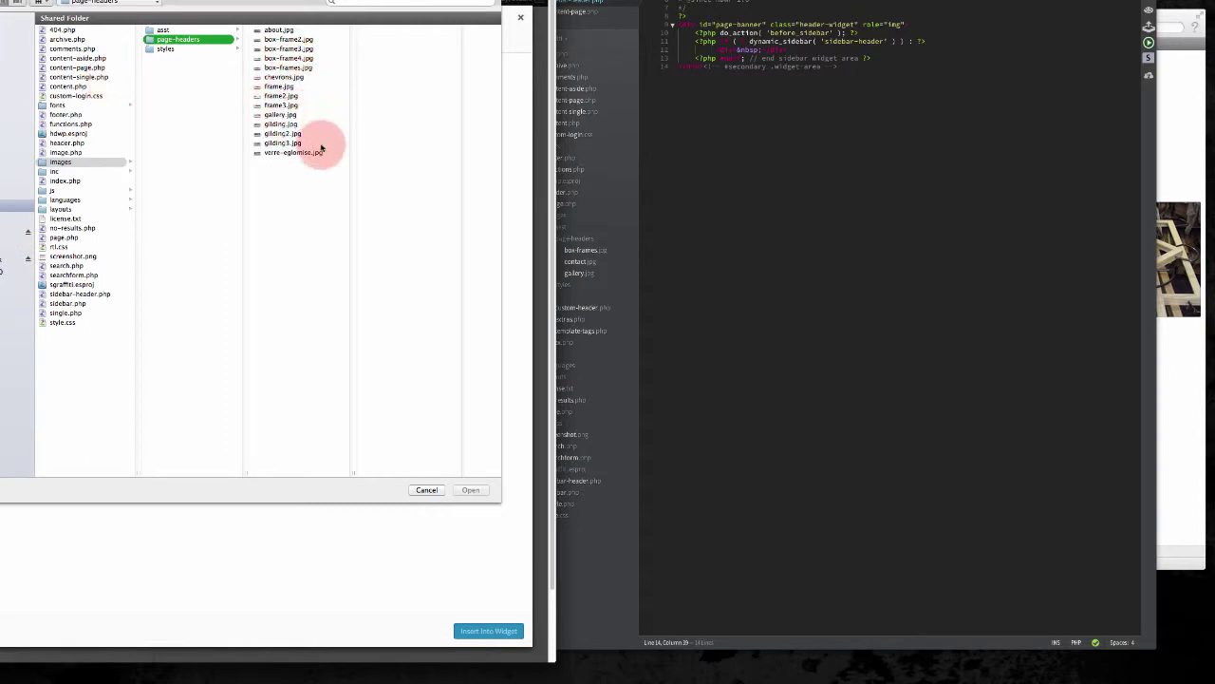
click(284, 115)
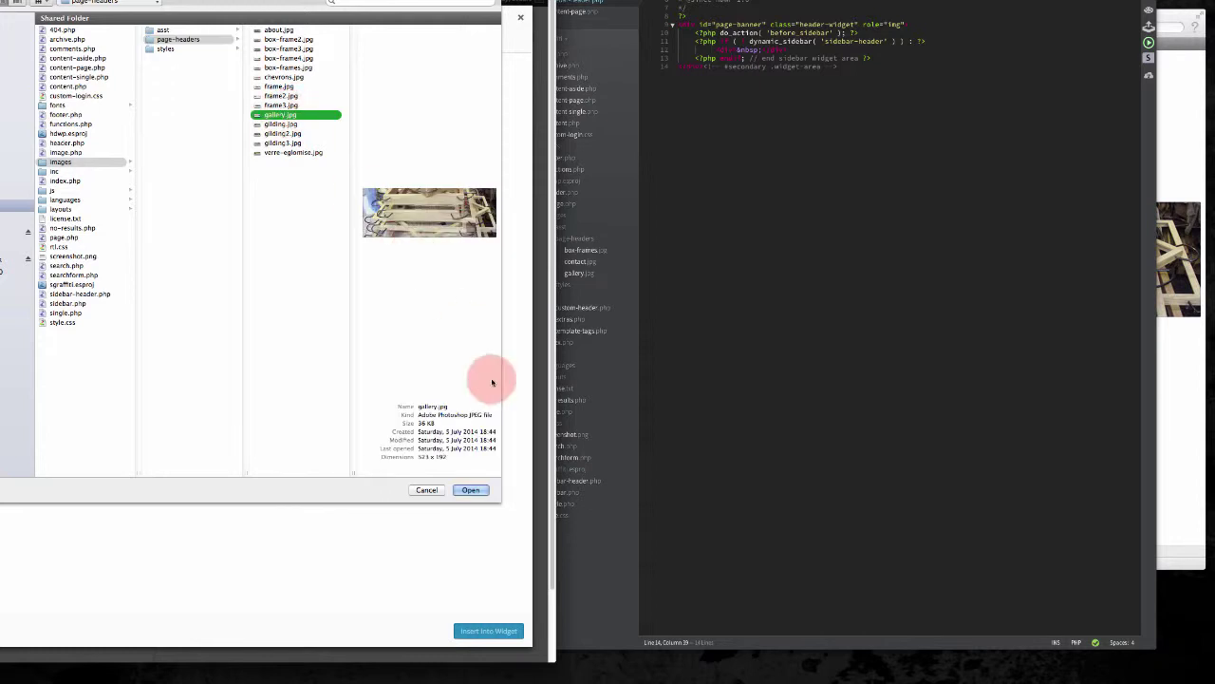
click(469, 412)
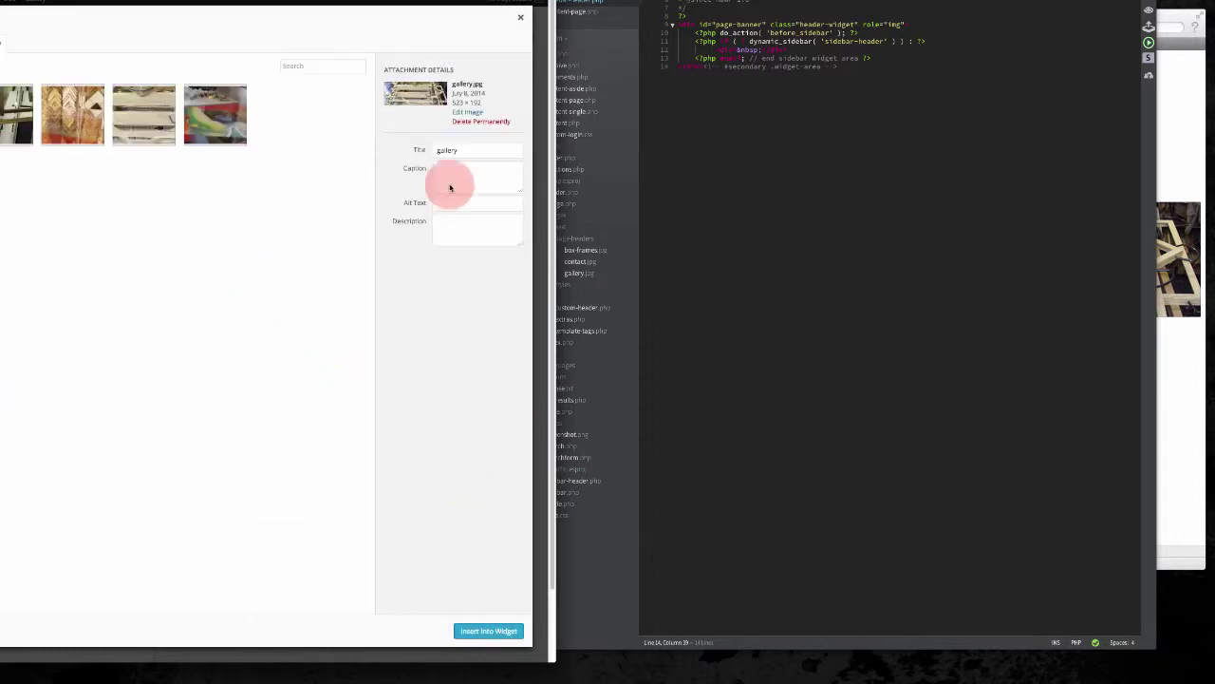
Step: Move the image's title text "gallery" to its alt text, leaving the title empty, and insert the image into the widget
drag(481, 151, 395, 149)
key(ctrl+c)
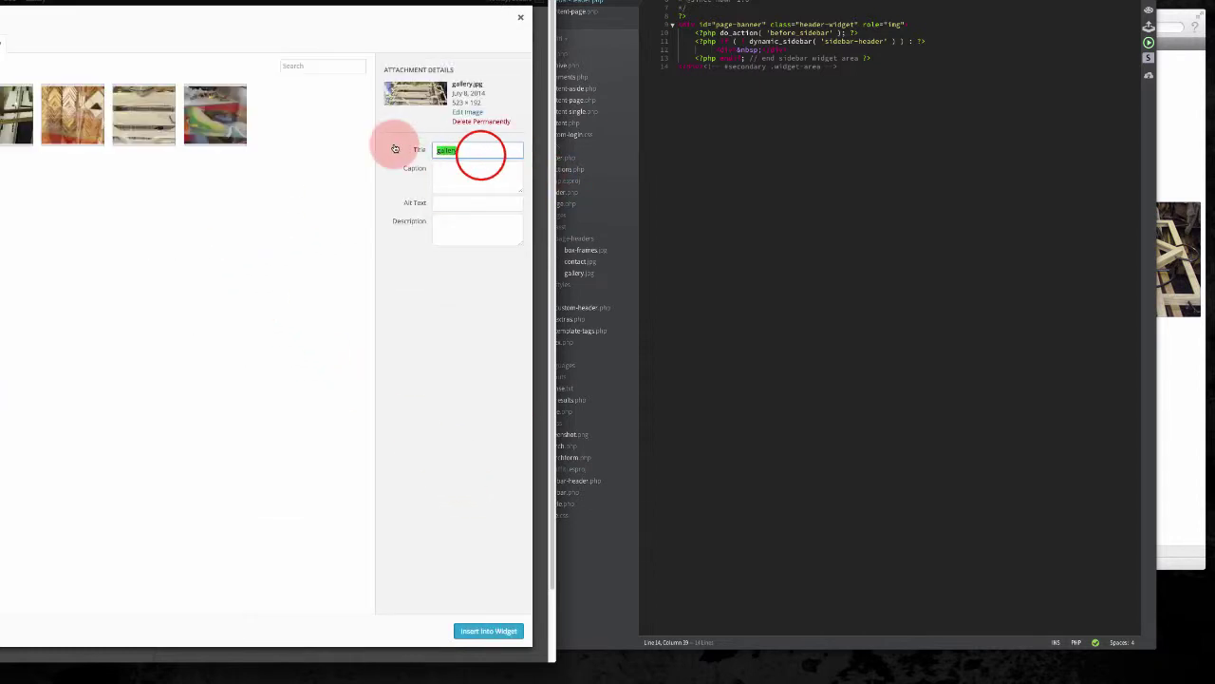
key(Tab)
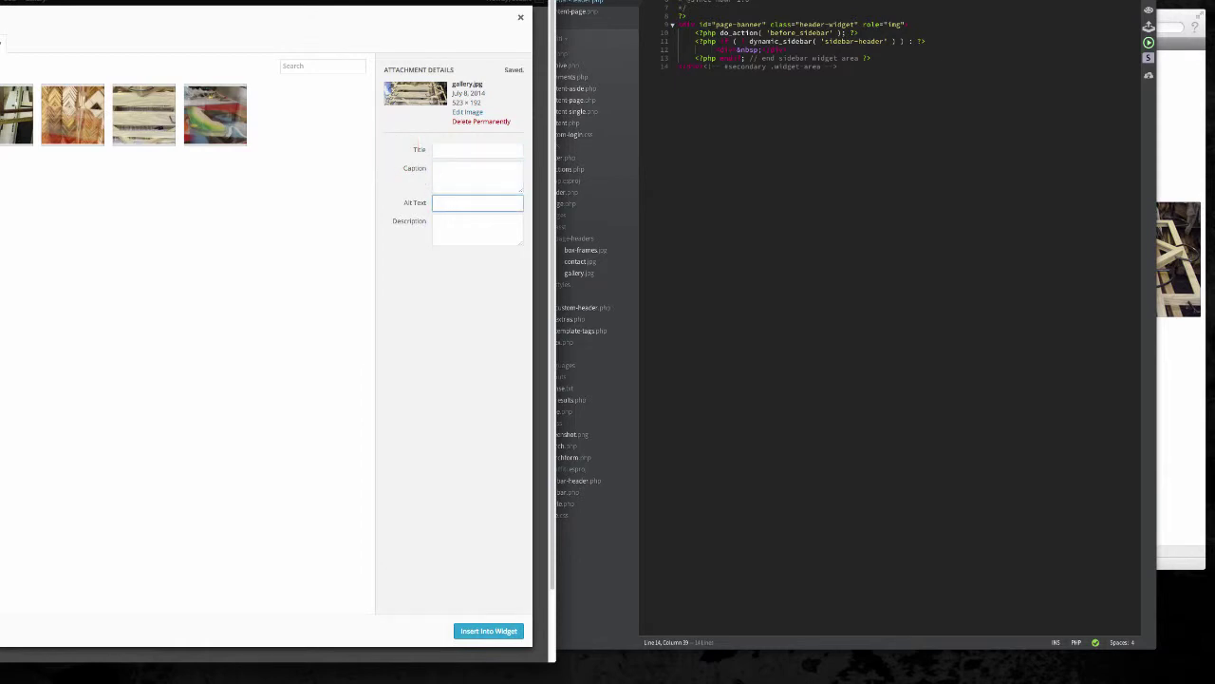
key(ctrl+v)
click(397, 146)
click(457, 197)
click(484, 631)
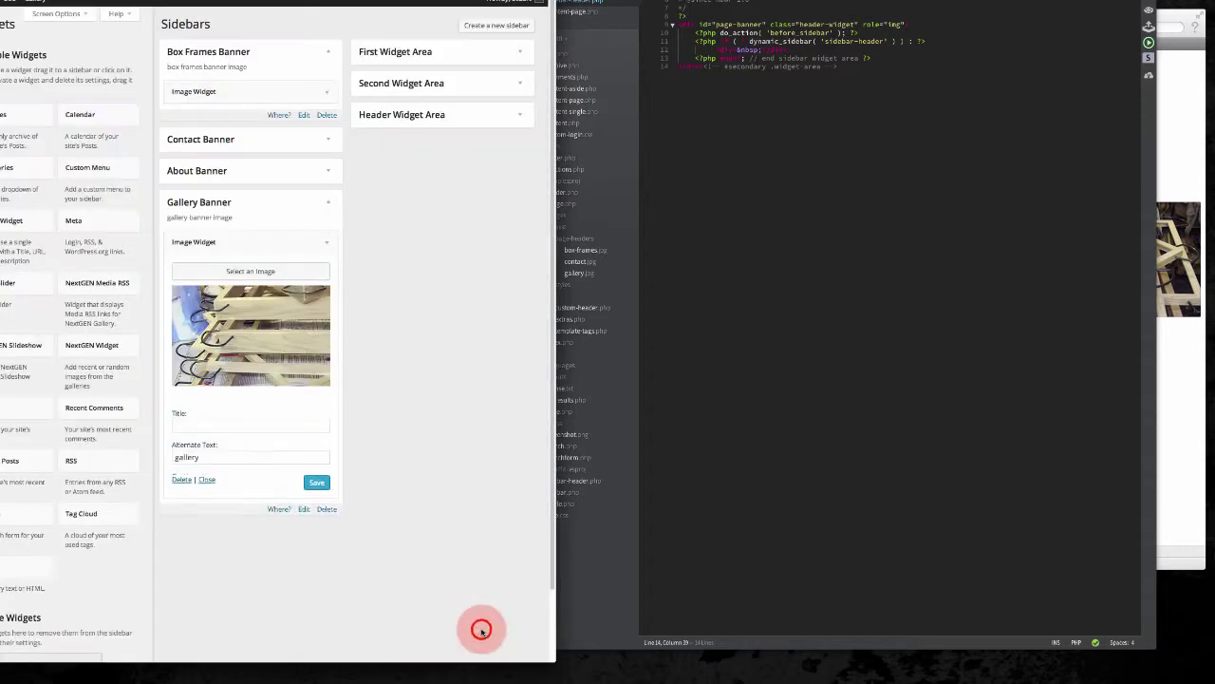
Step: Save the Image Widget in the Gallery Banner sidebar and return to the gallery page on the site
scroll(391, 443, down, 1)
scroll(391, 443, down, 1)
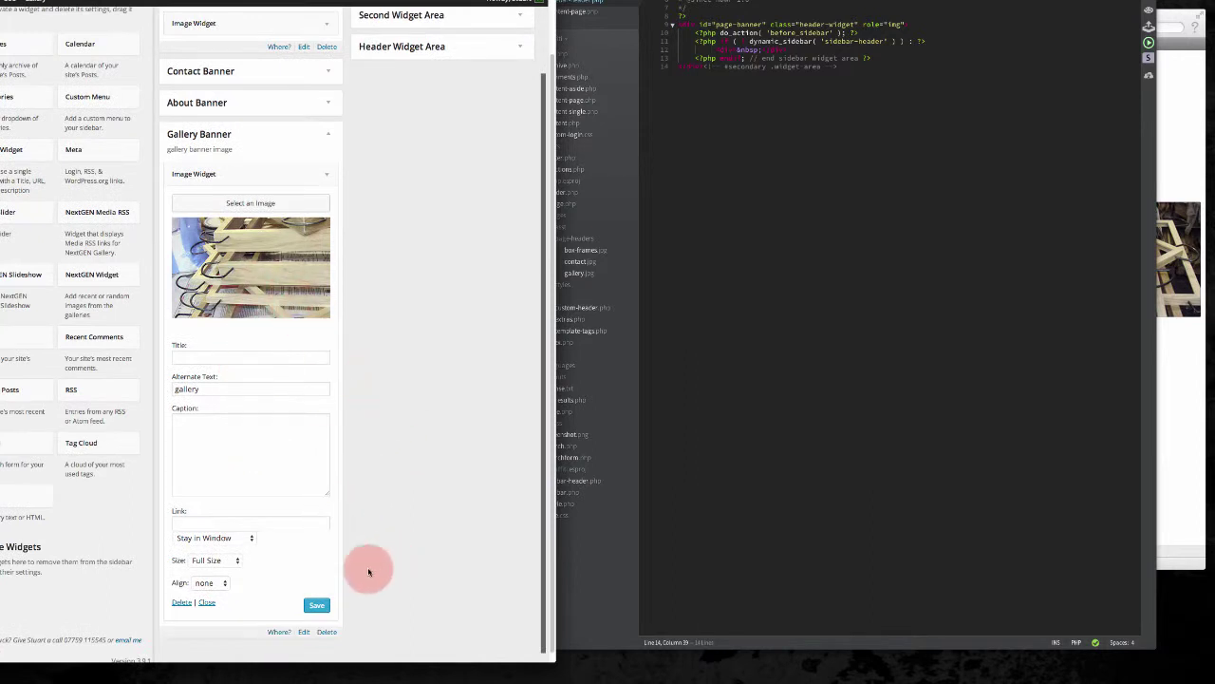
click(316, 605)
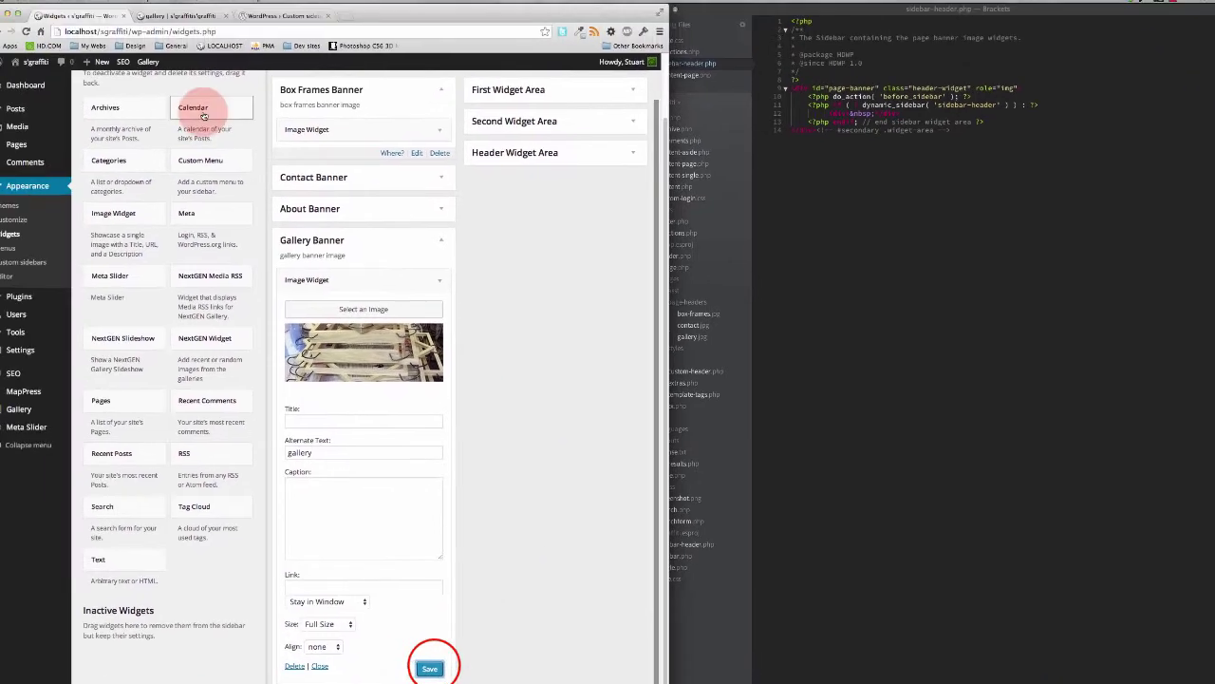
click(186, 25)
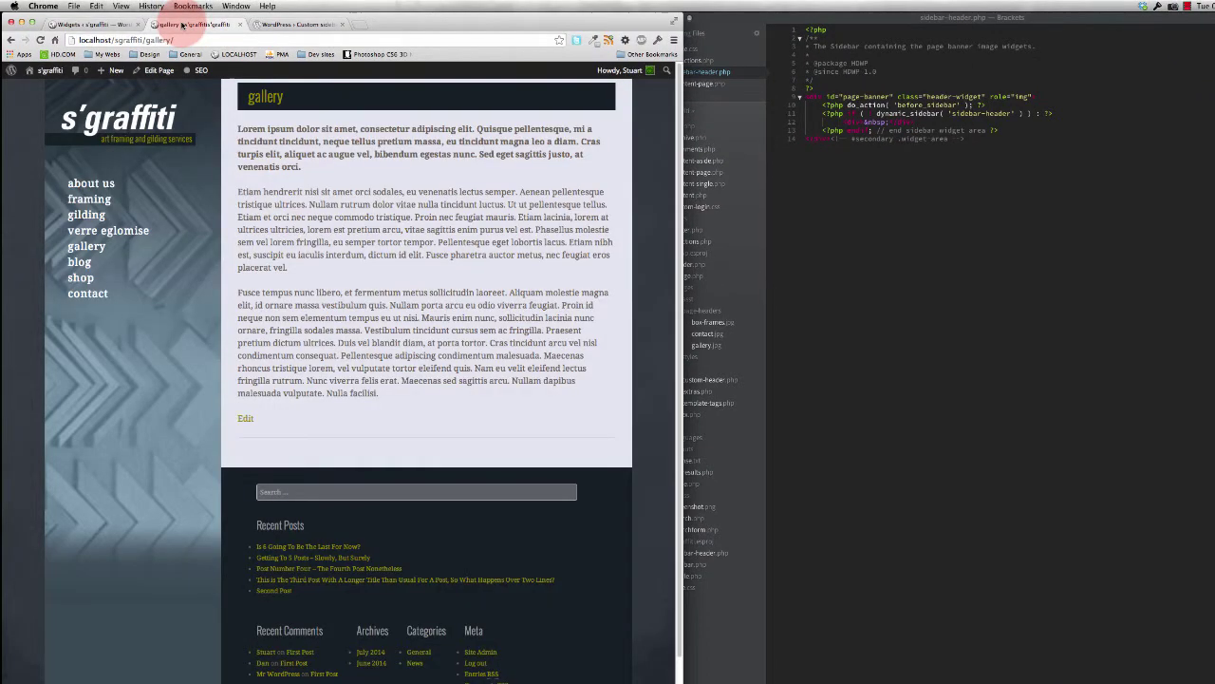